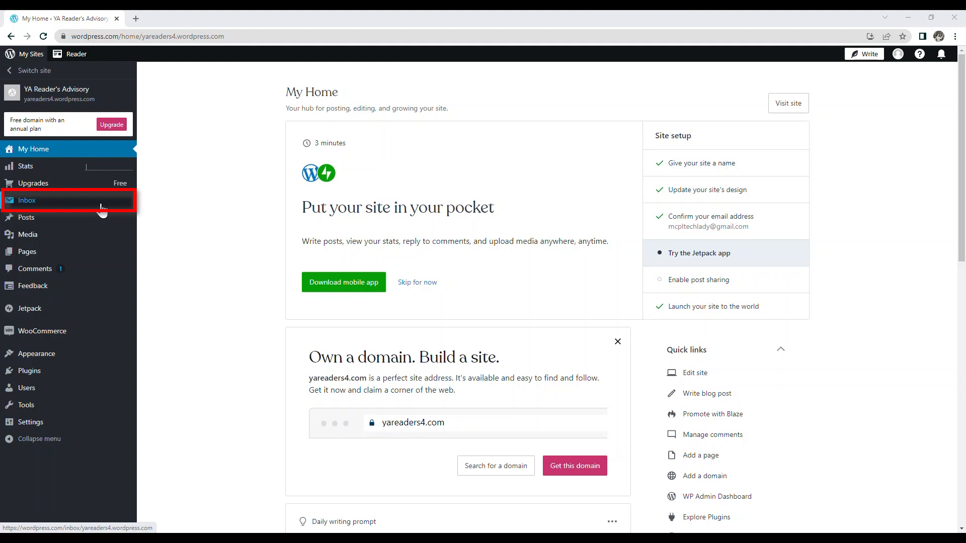
- View the site's Inbox, and open the Contact page for editing from the list of published pages
click(100, 210)
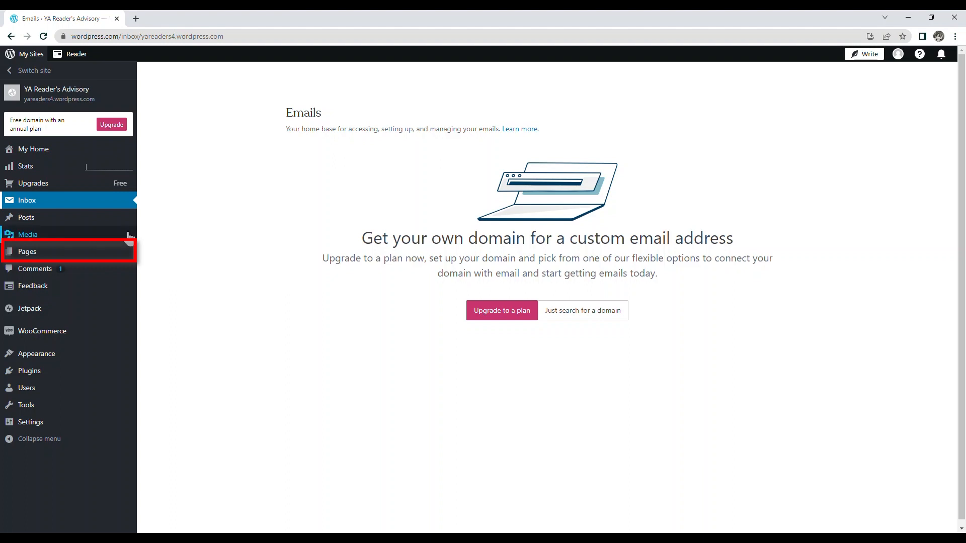
click(110, 257)
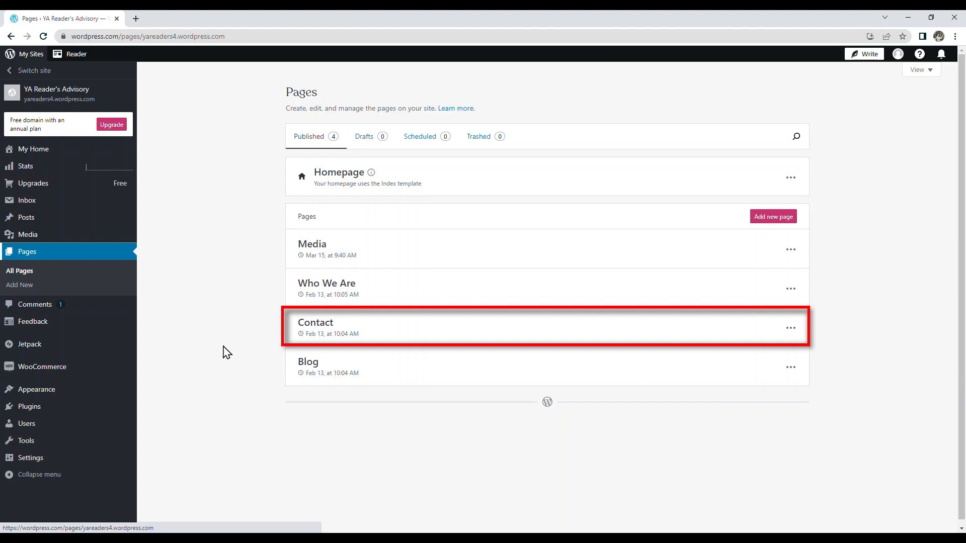
click(791, 332)
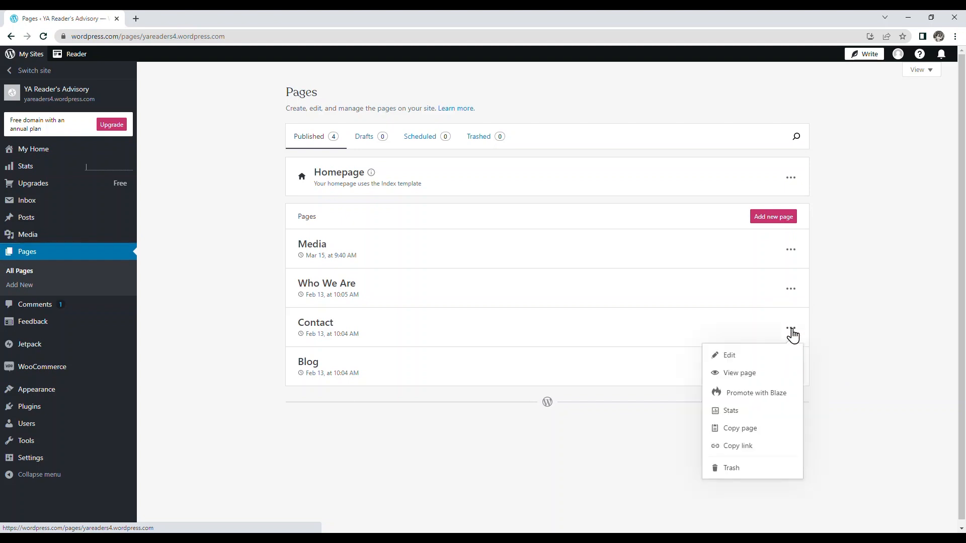
click(732, 358)
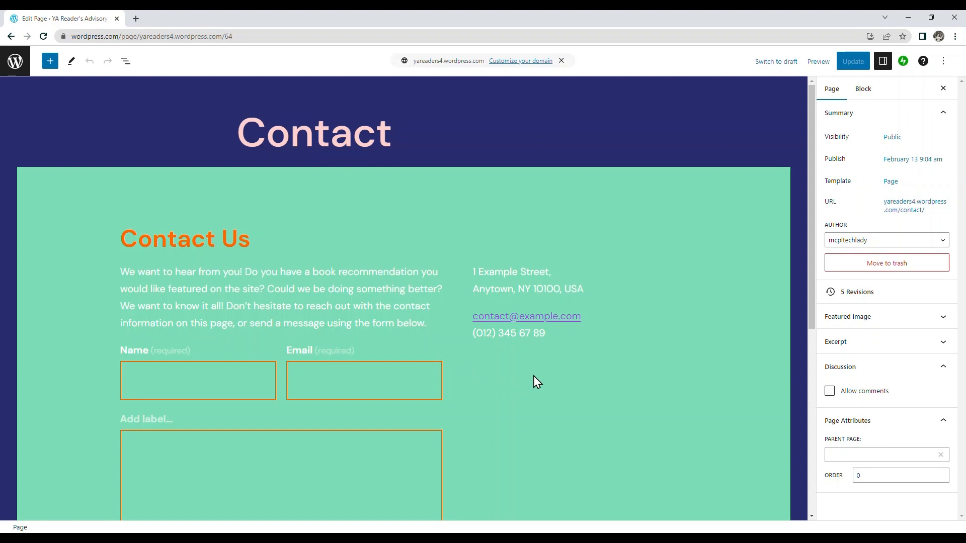
- Examine the contact form's name, email and multi-line text fields along with their block settings
scroll(536, 377, down, 2)
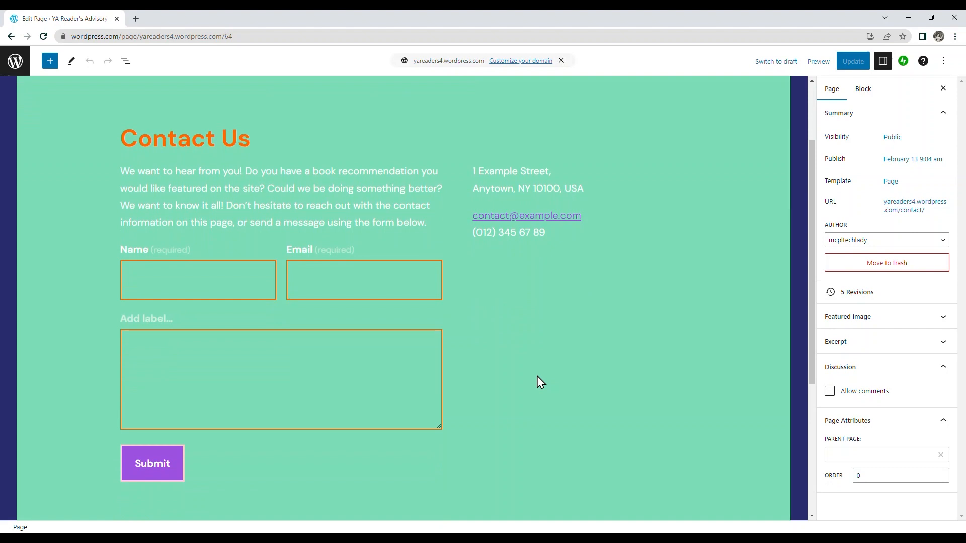
scroll(536, 376, down, 1)
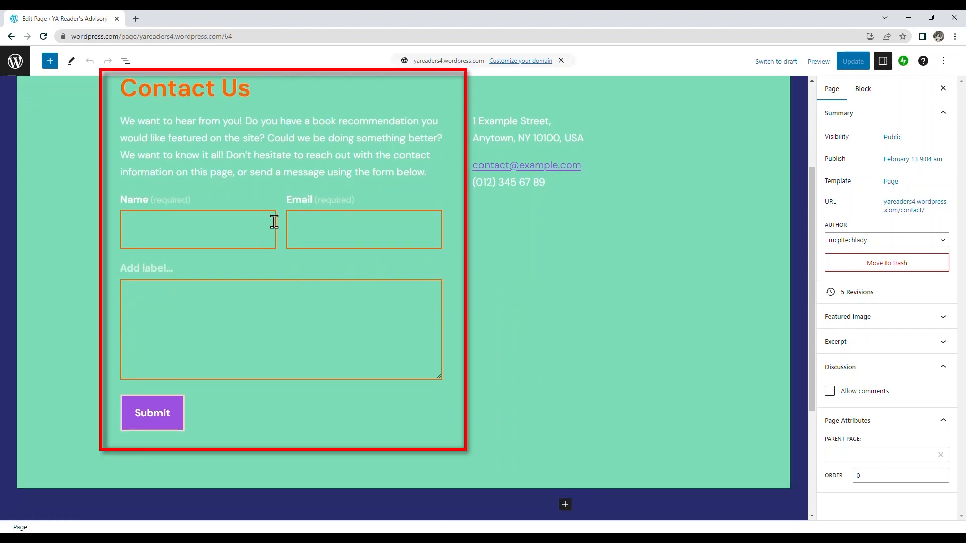
click(218, 202)
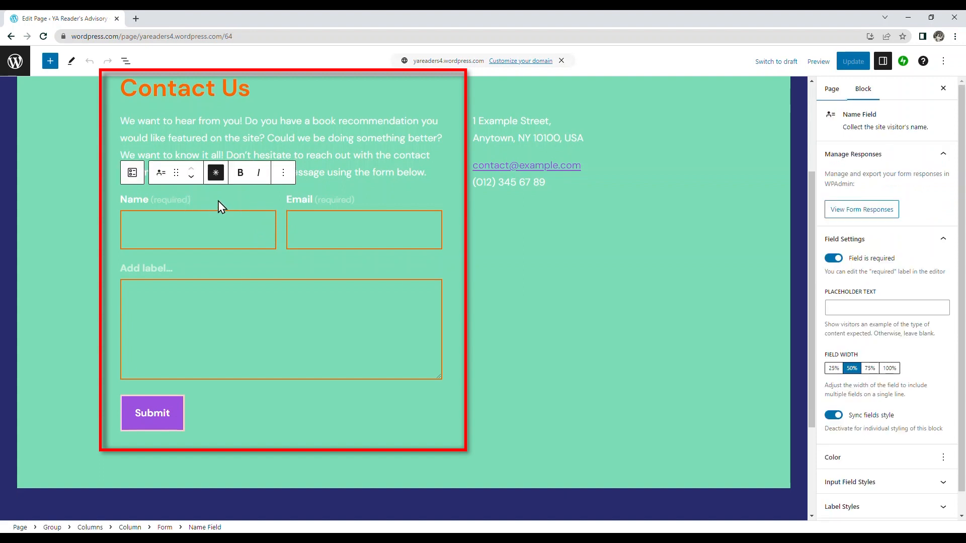
click(409, 198)
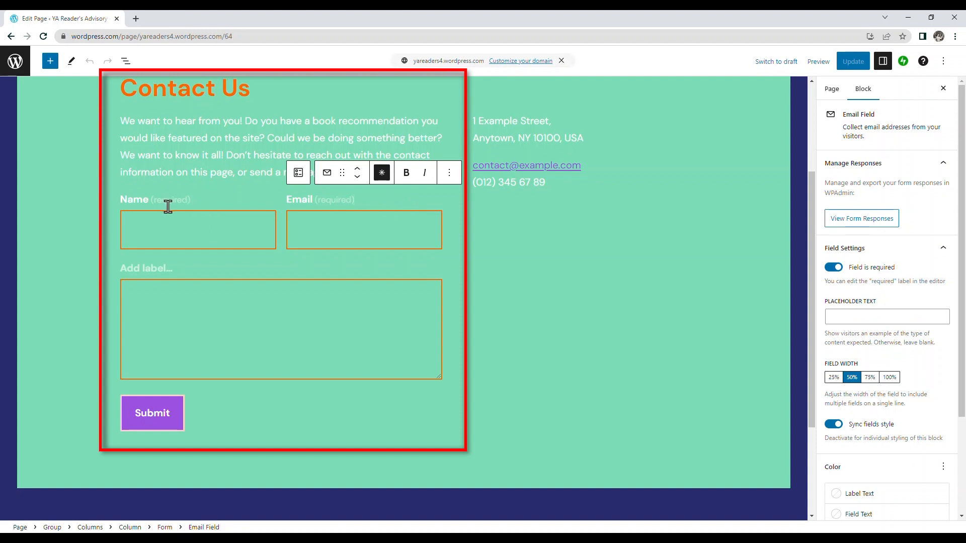
click(217, 272)
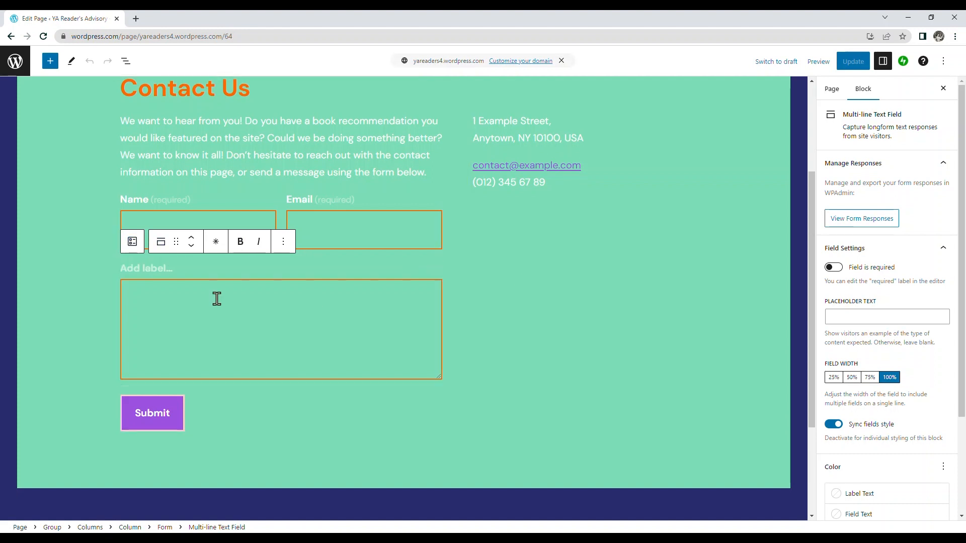
click(200, 208)
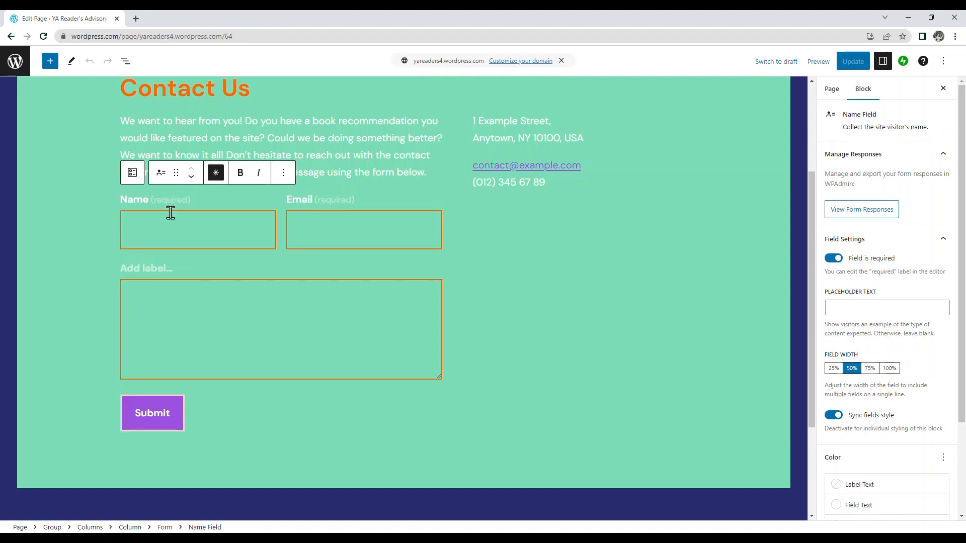
- Select the whole contact form block and set its On Submission option to "Show a custom text message"
click(132, 175)
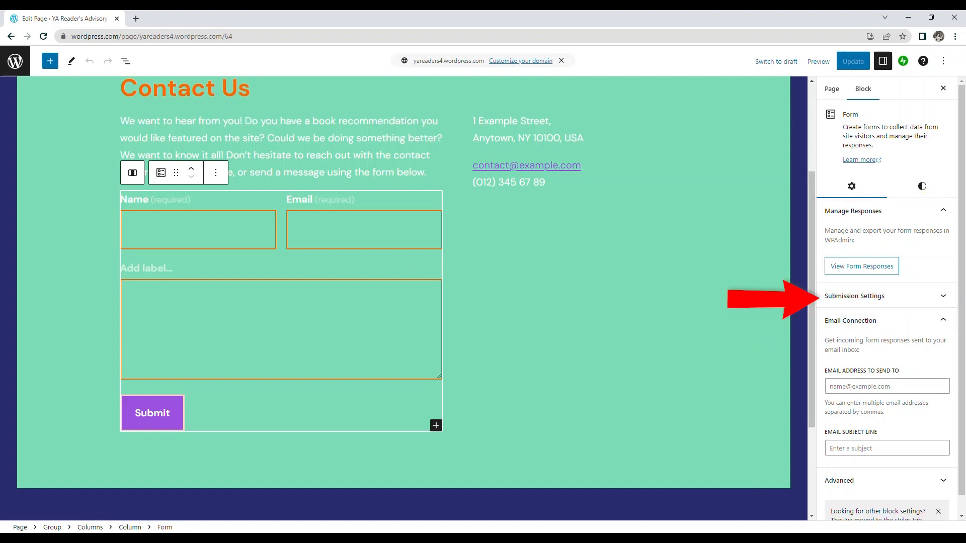
click(944, 301)
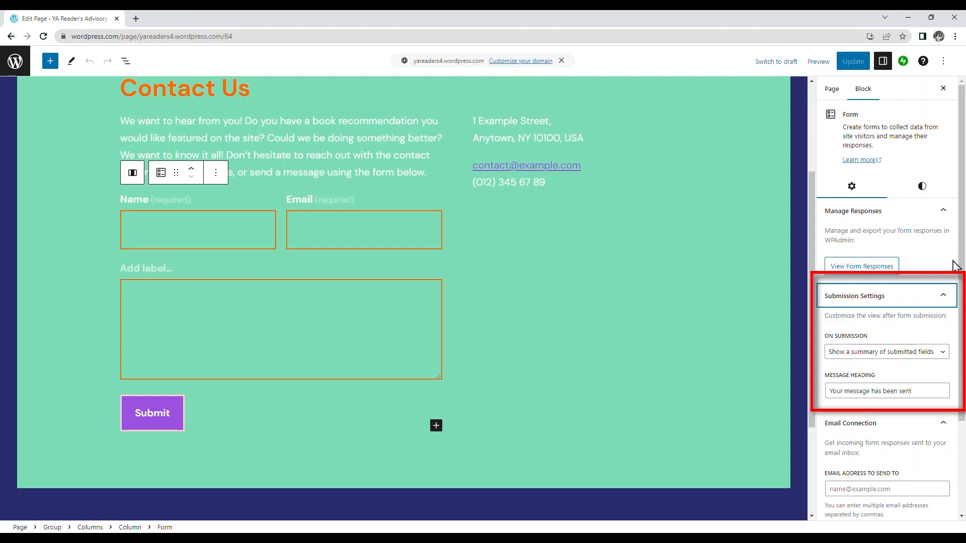
scroll(959, 274, down, 2)
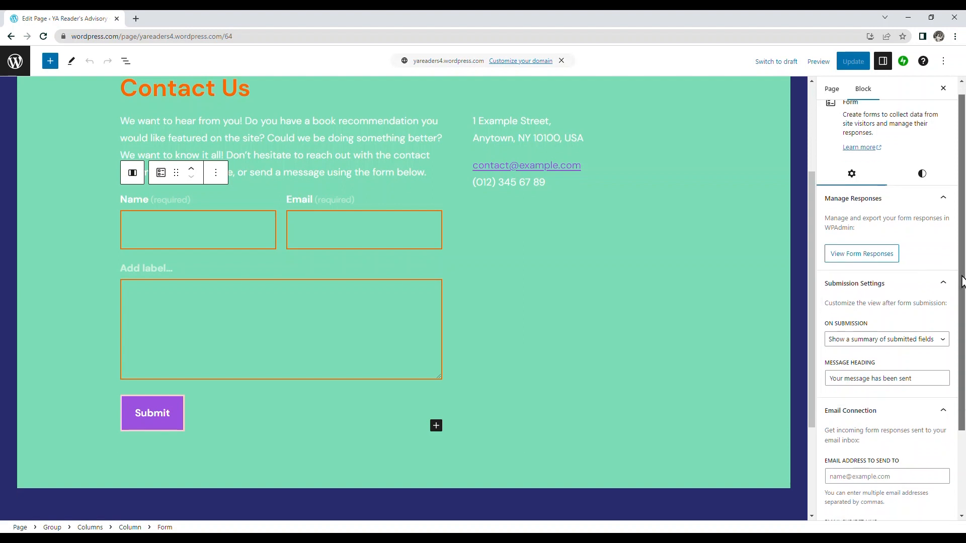
drag(962, 291, 961, 352)
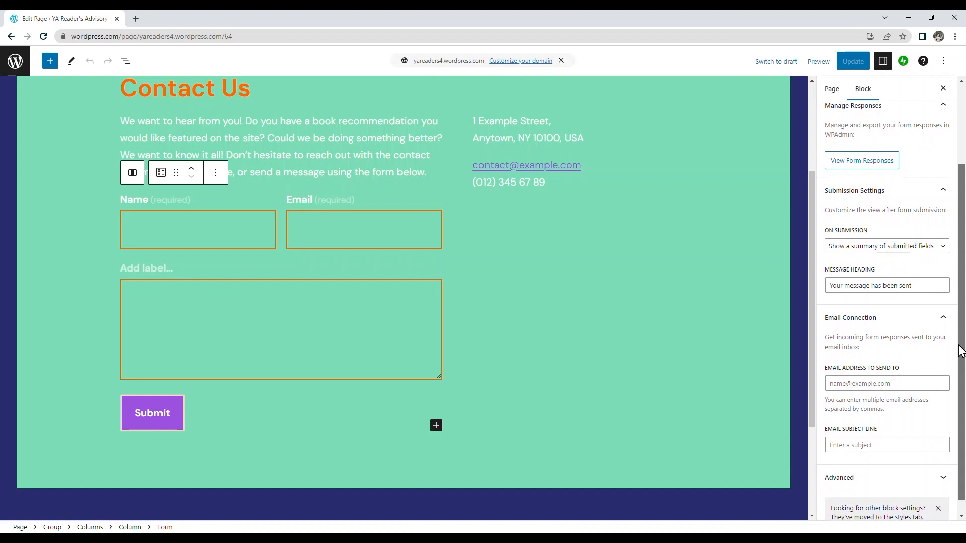
click(944, 249)
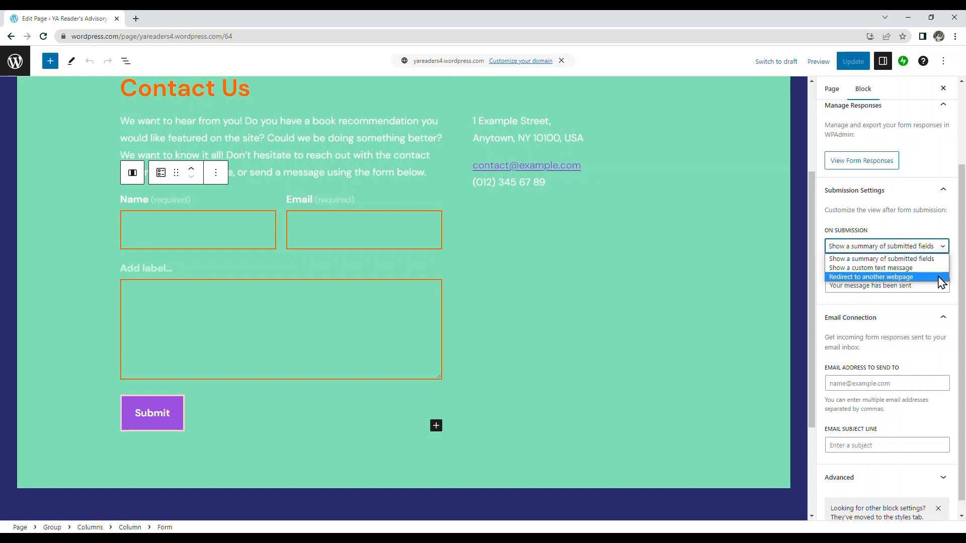
click(948, 251)
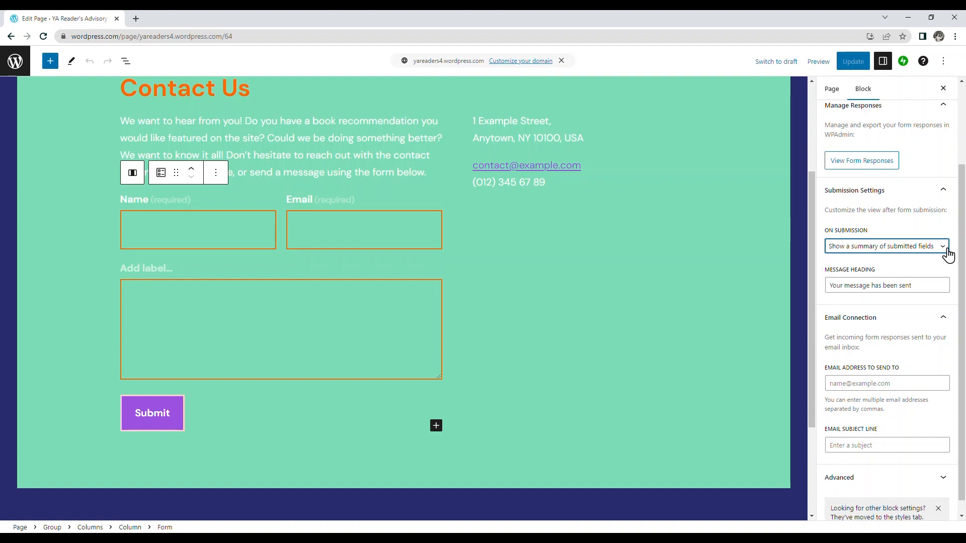
click(947, 249)
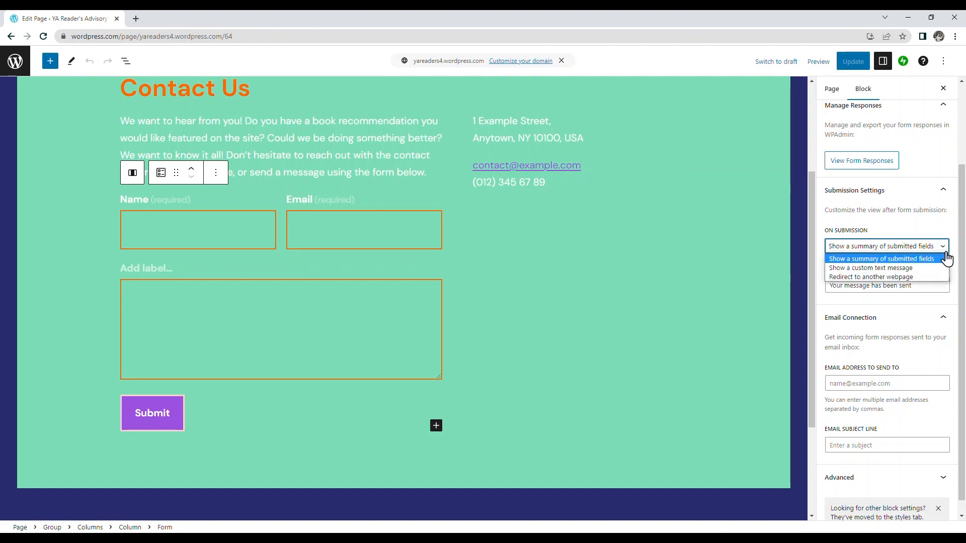
click(935, 268)
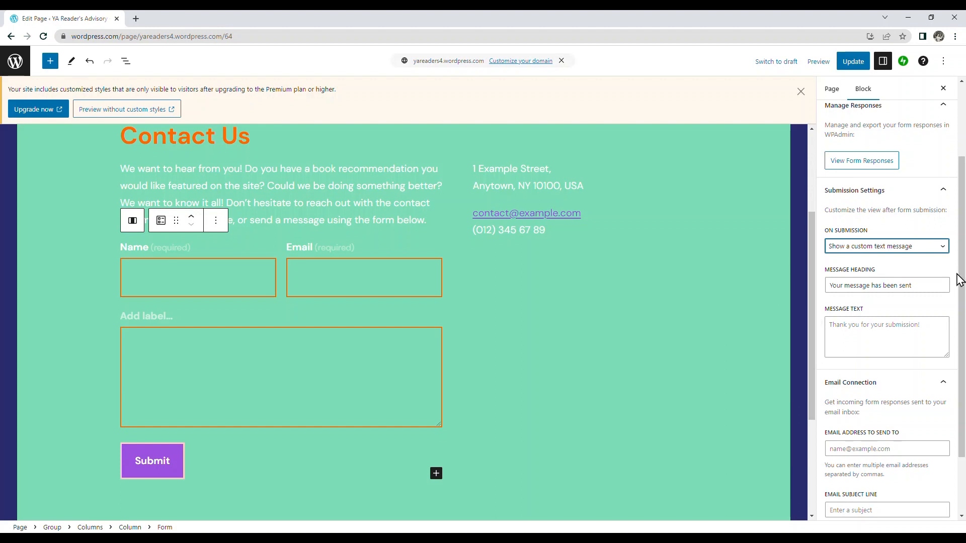
- Review the form's message and Email Connection settings, and follow the form's link to view its responses
drag(962, 291, 962, 347)
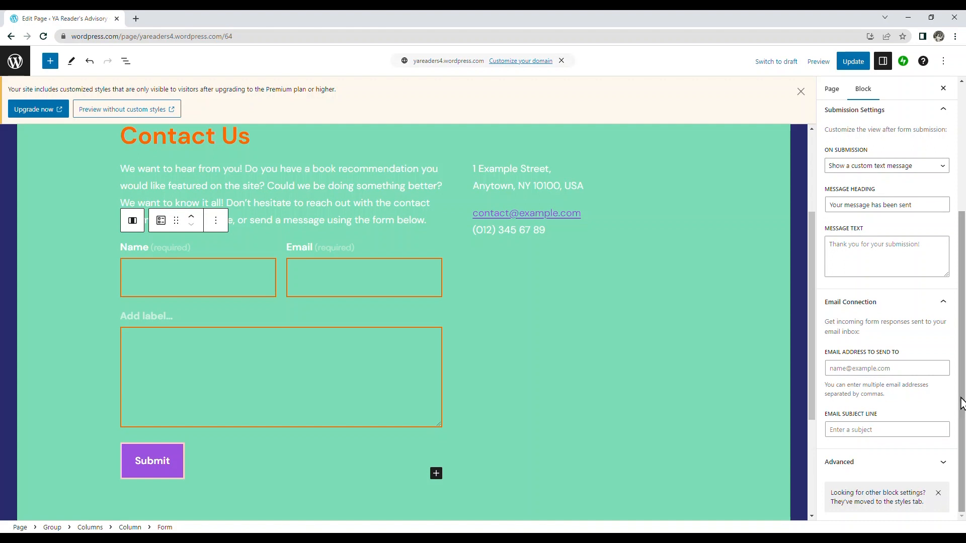
drag(961, 399, 958, 267)
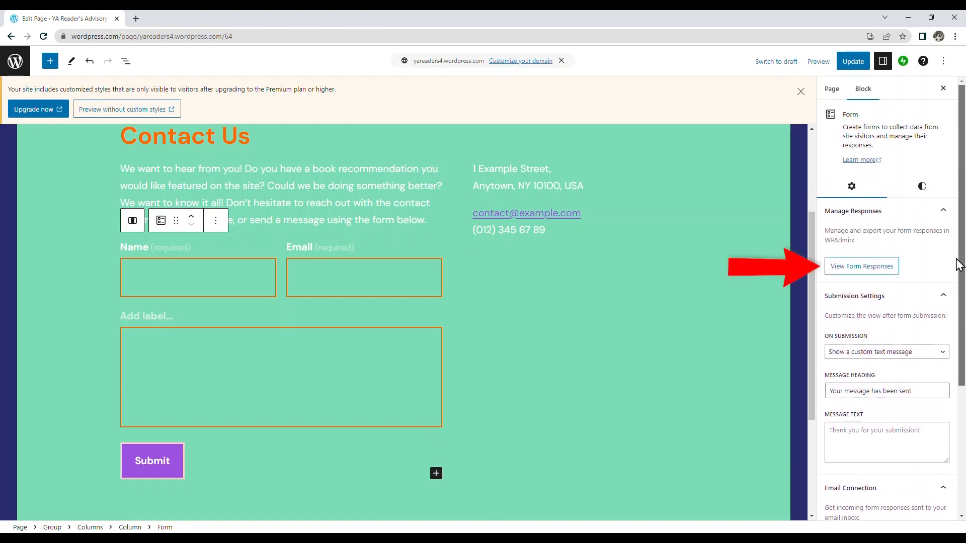
click(847, 275)
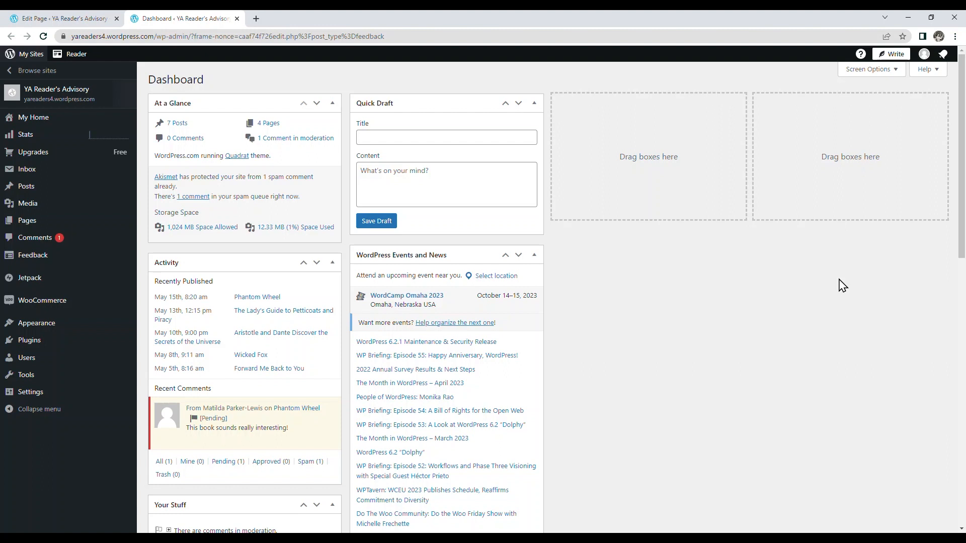
- Look over the dashboard, open the Feedback form responses, and view their export options without exporting anything
scroll(843, 286, down, 3)
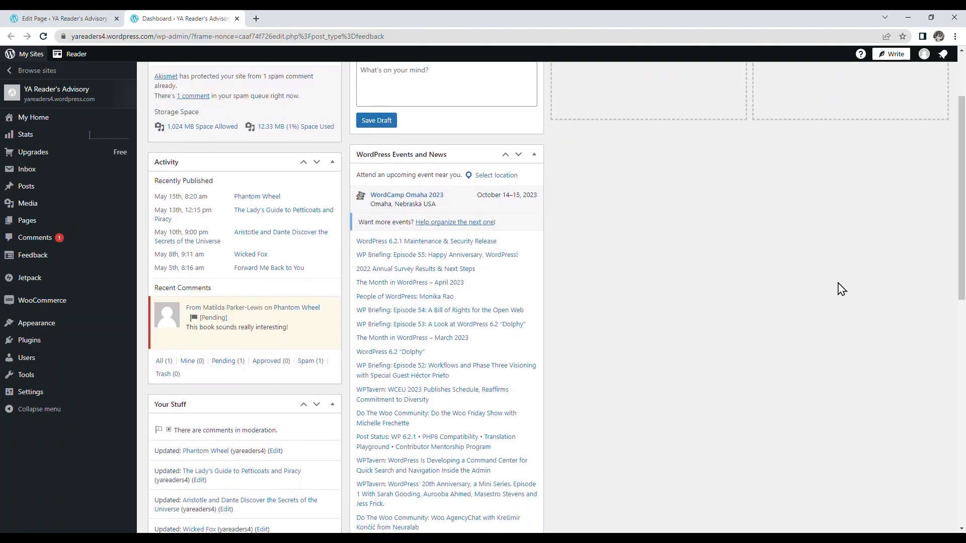
scroll(842, 289, down, 5)
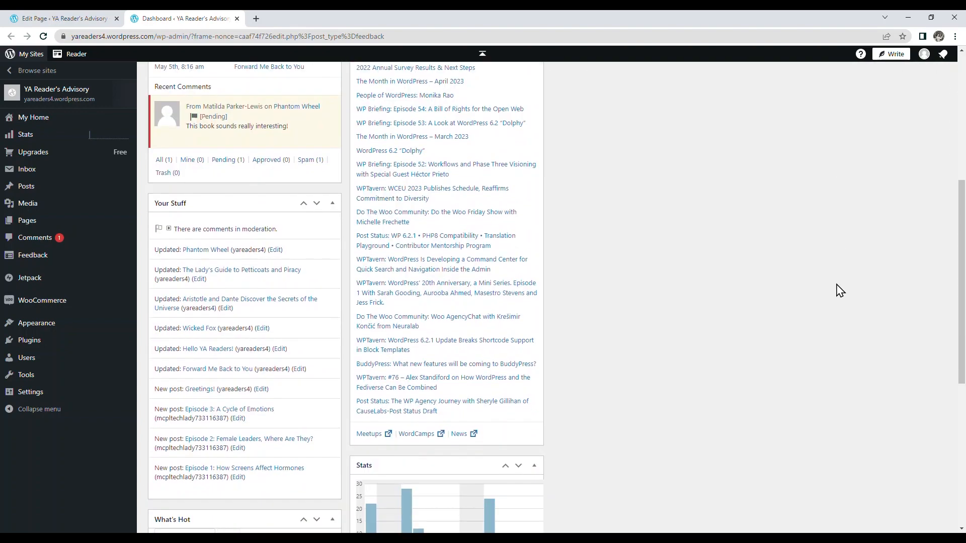
scroll(840, 292, down, 4)
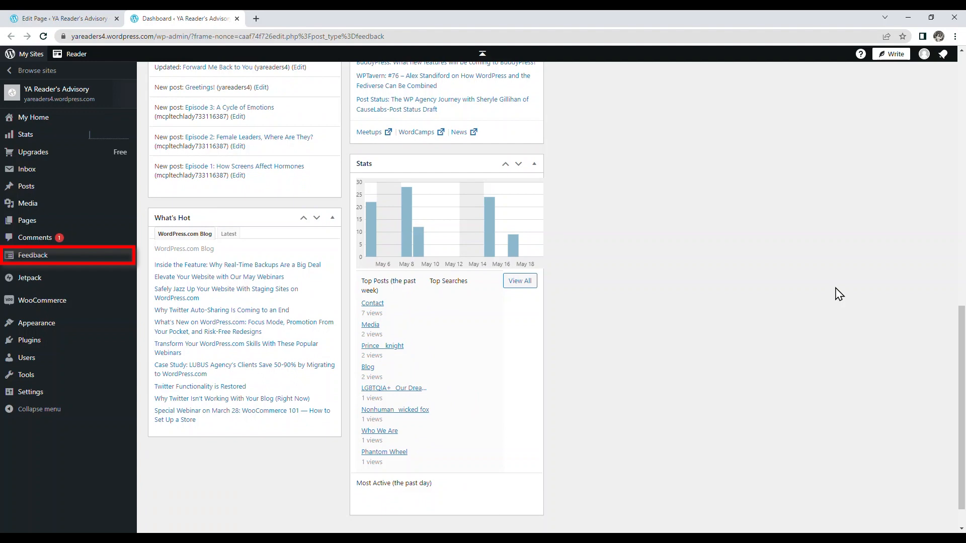
scroll(839, 294, up, 12)
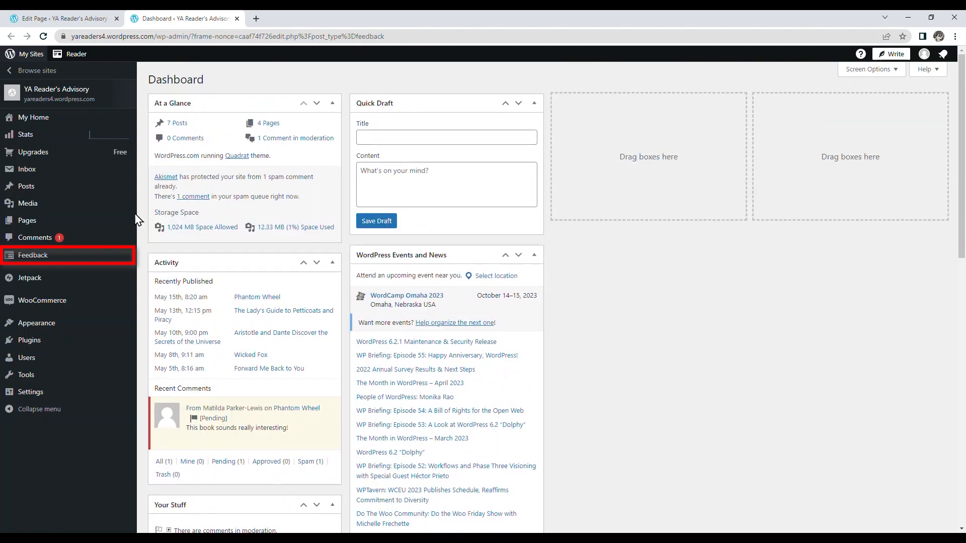
mouse_move(58, 259)
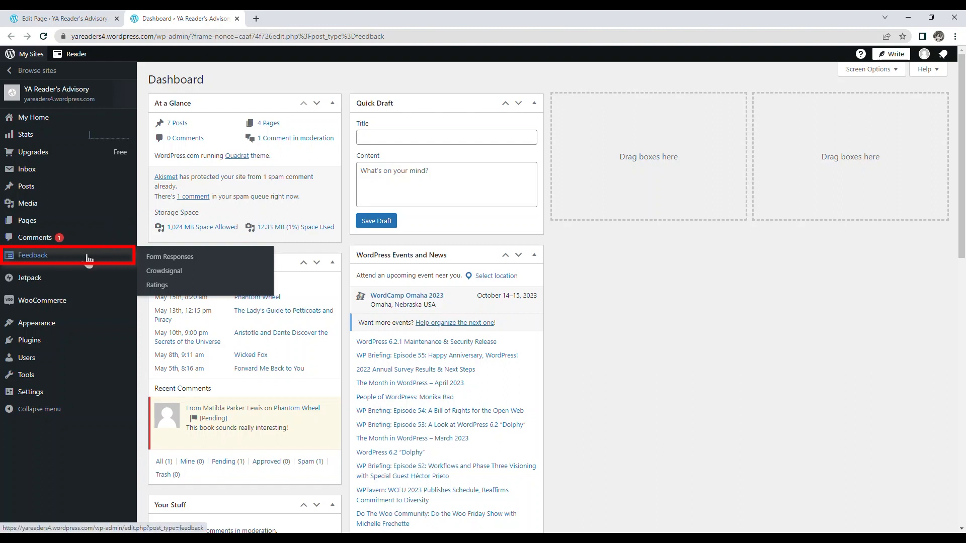
click(89, 259)
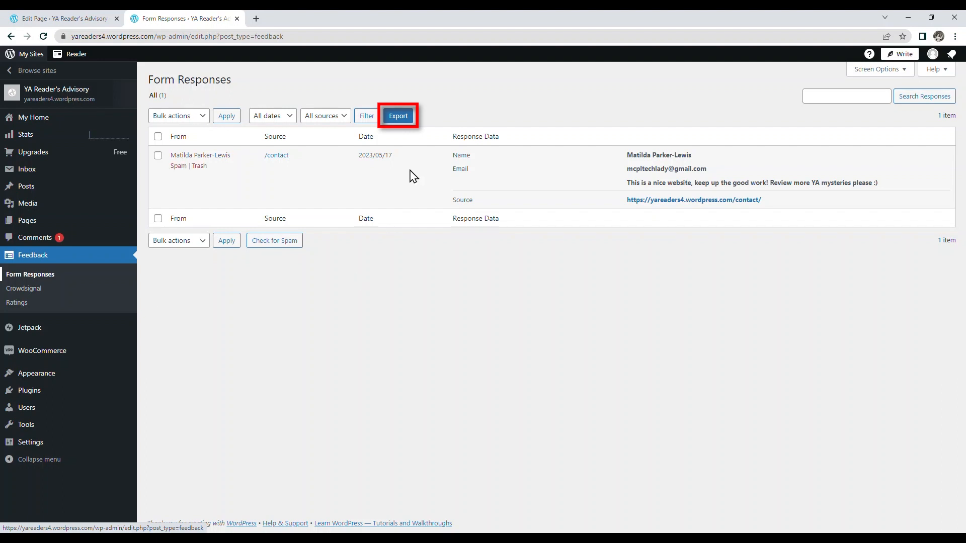
click(405, 123)
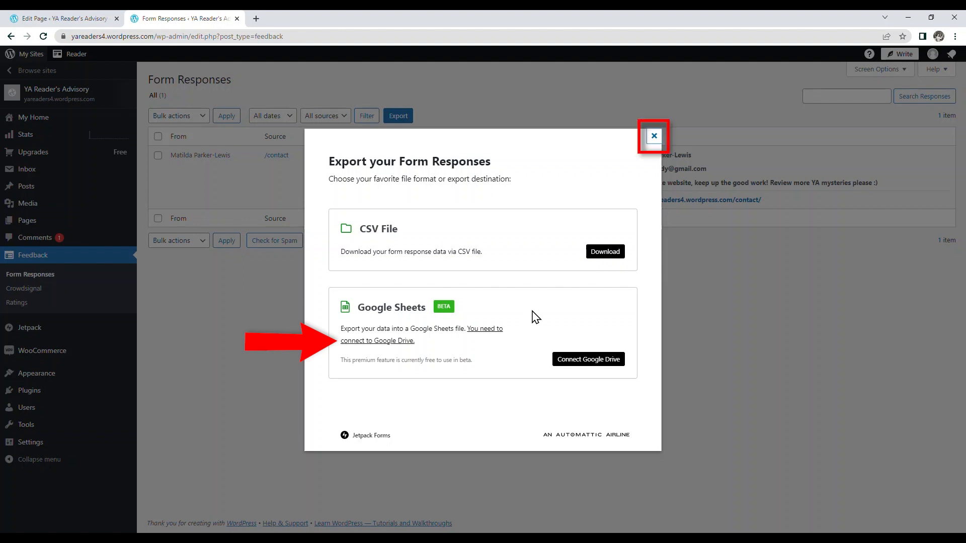
click(654, 137)
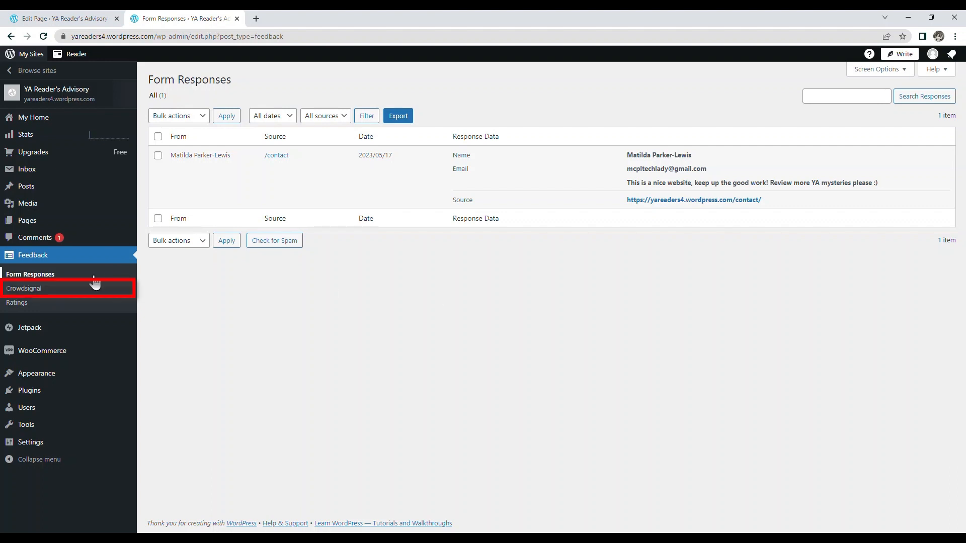
- Review the Crowdsignal feedback blocks and open the site's Rating Results
click(84, 290)
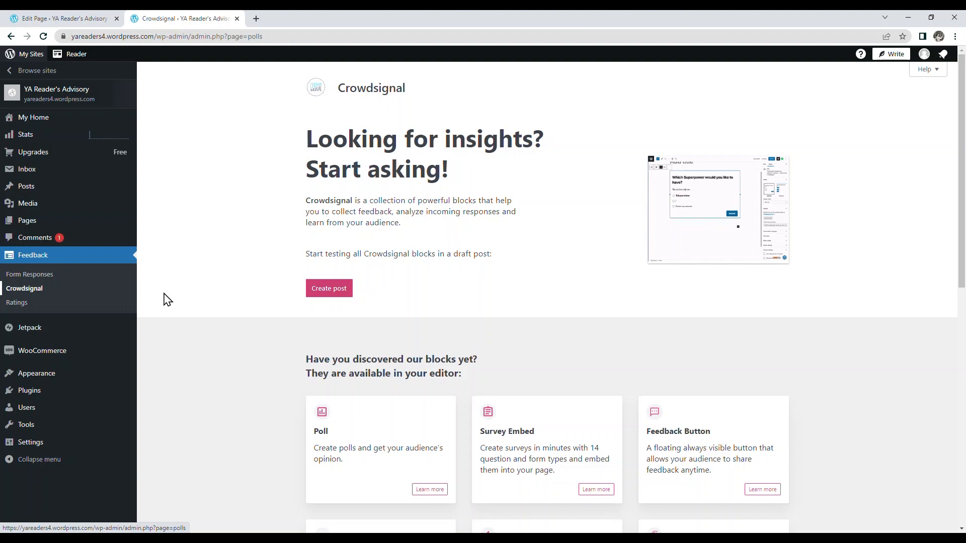
scroll(188, 306, down, 1)
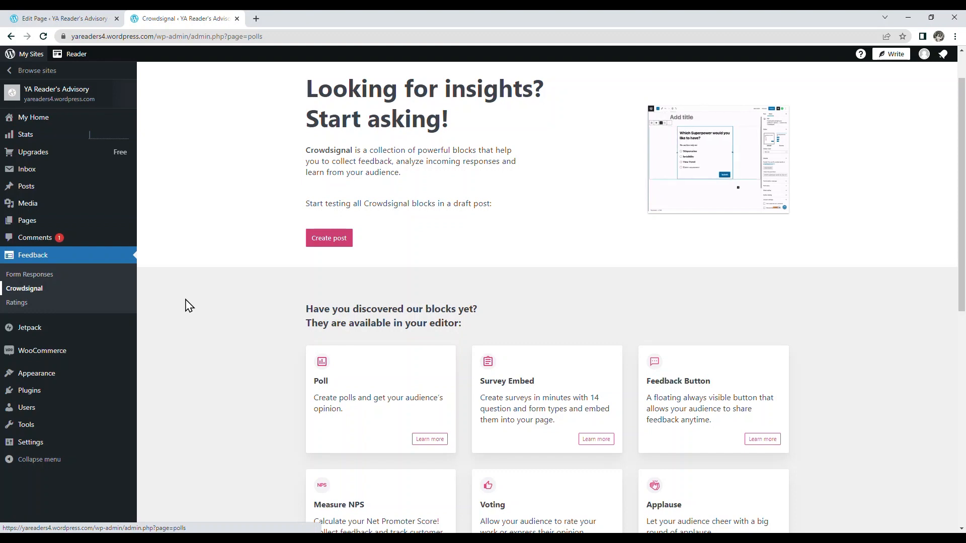
scroll(189, 306, down, 1)
scroll(189, 306, down, 2)
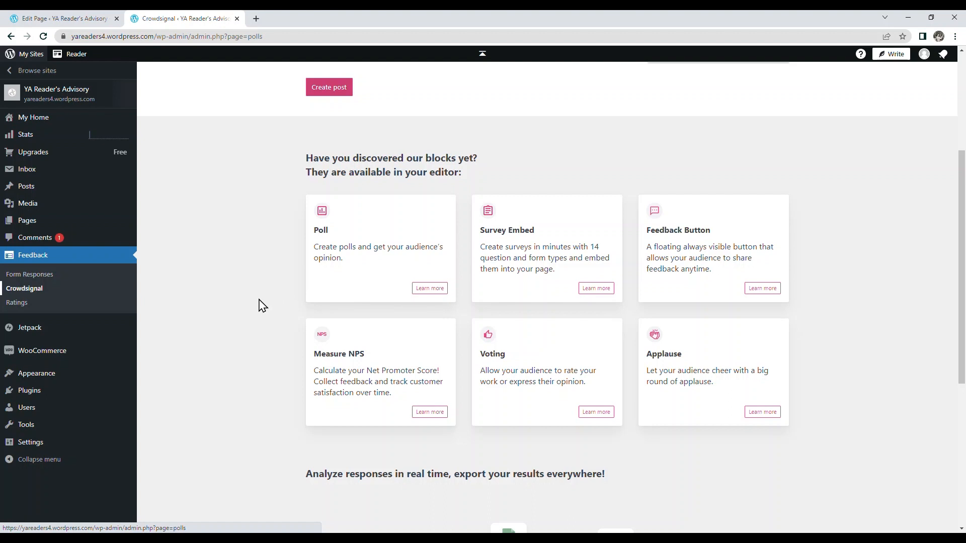
click(86, 308)
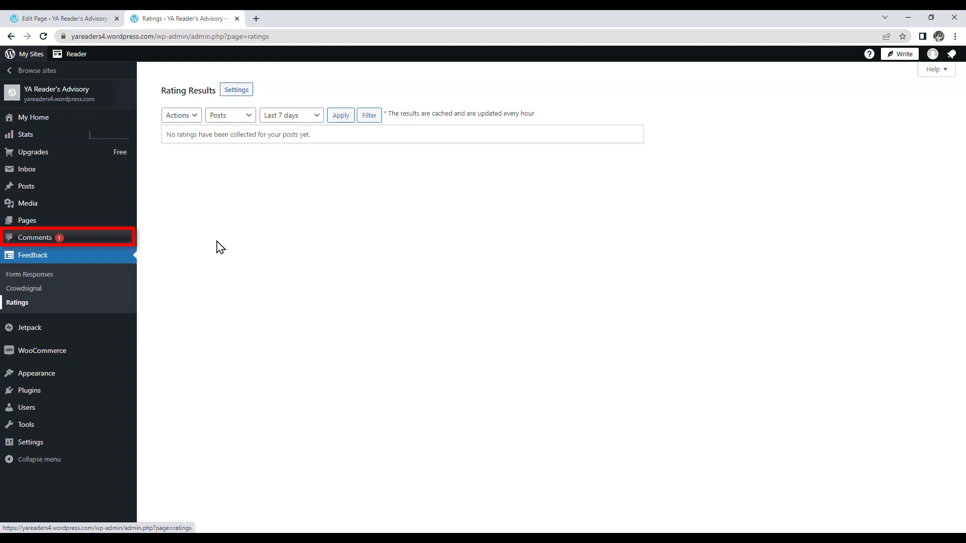
- Open the site's comments and show only the pending ones
click(83, 241)
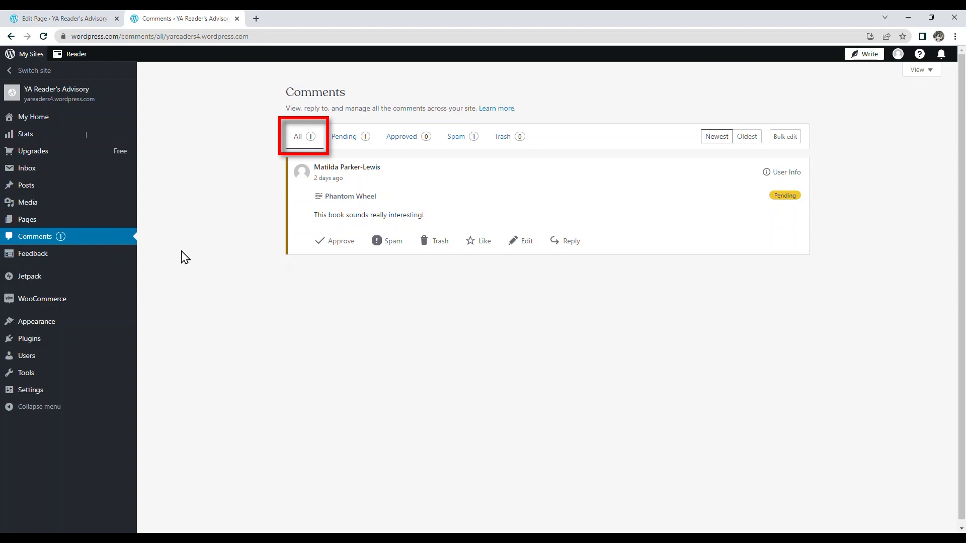
click(344, 145)
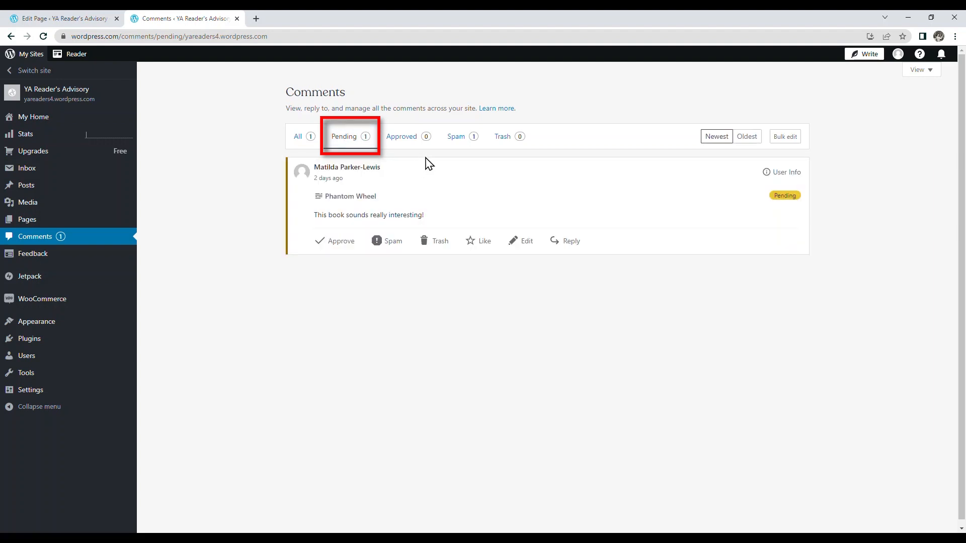
- Look through the site's approved, spam and trashed comments in turn
click(408, 141)
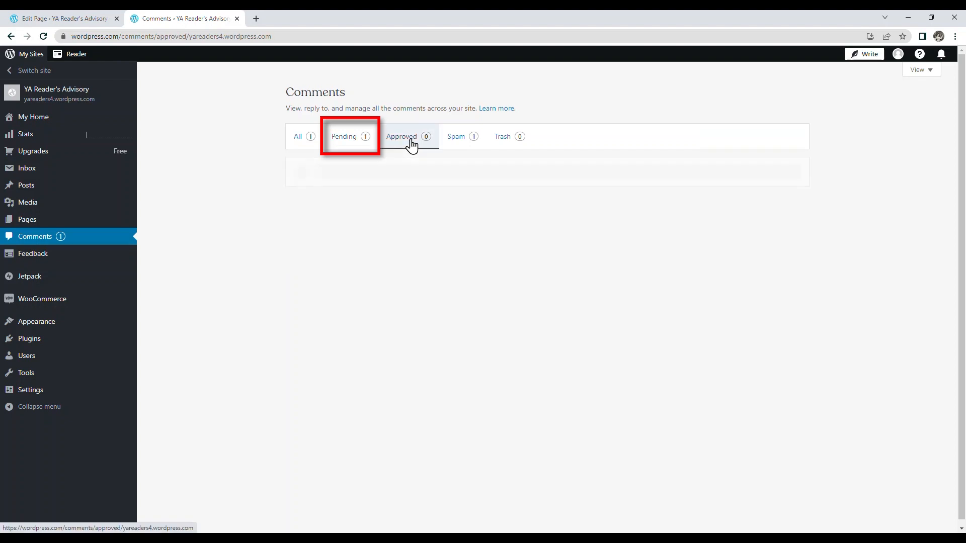
click(461, 151)
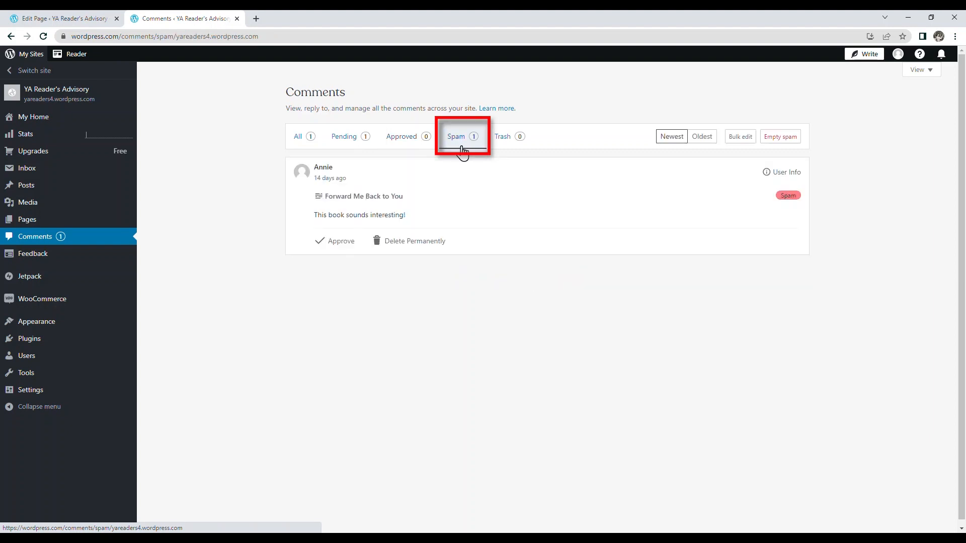
click(507, 151)
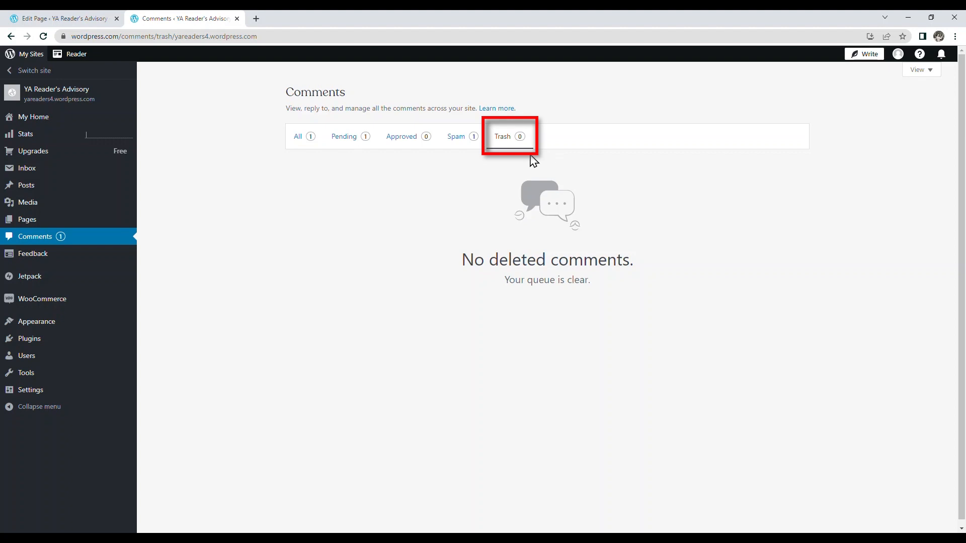
- Approve the pending comment on the Phantom Wheel post, and open that post's comments from the list of all comments
click(340, 148)
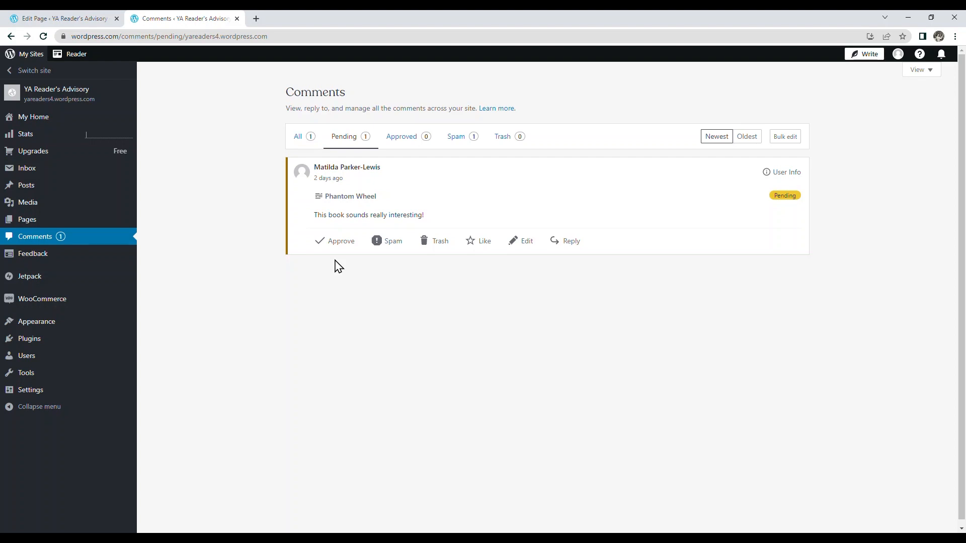
click(333, 244)
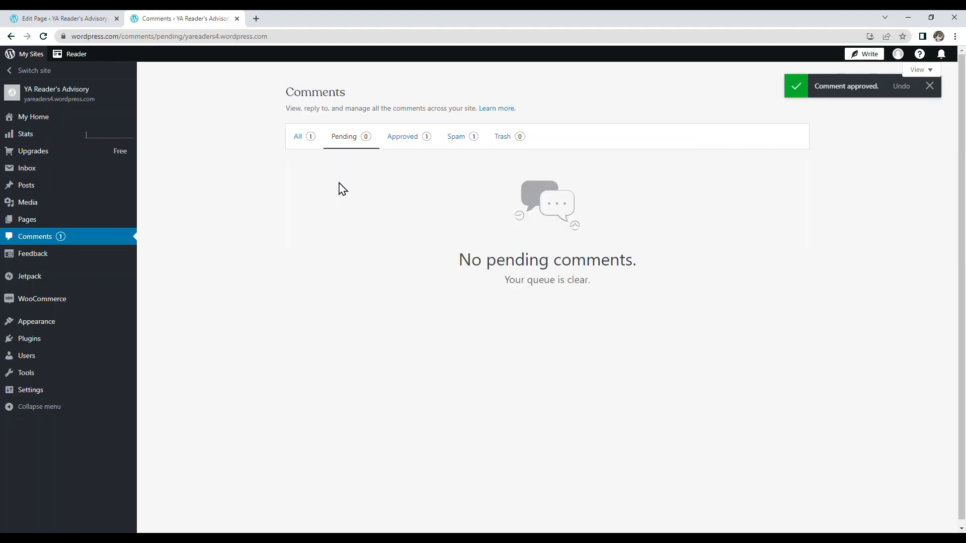
click(297, 147)
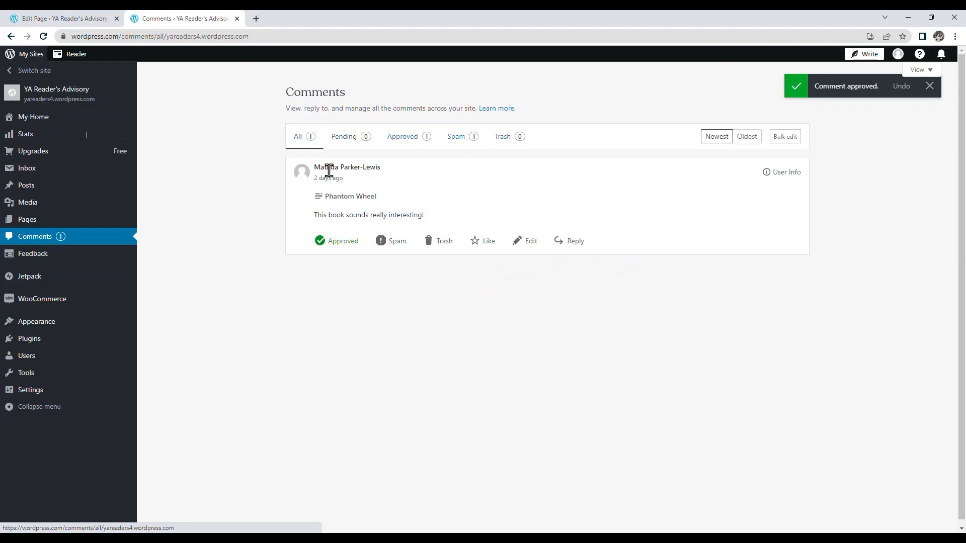
click(352, 201)
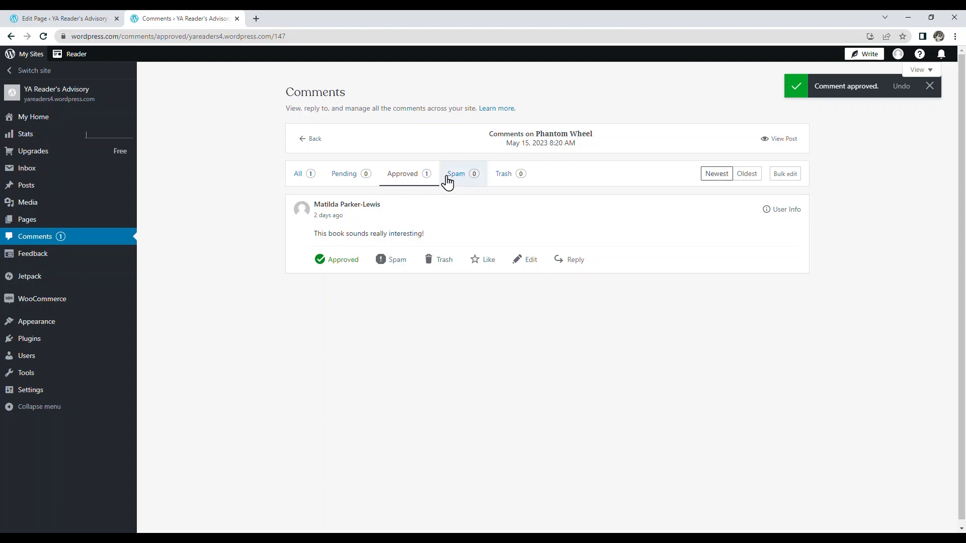
- Approve the spam comment on the Forward Me Back to You post and list all of the site's comments
click(302, 141)
click(459, 139)
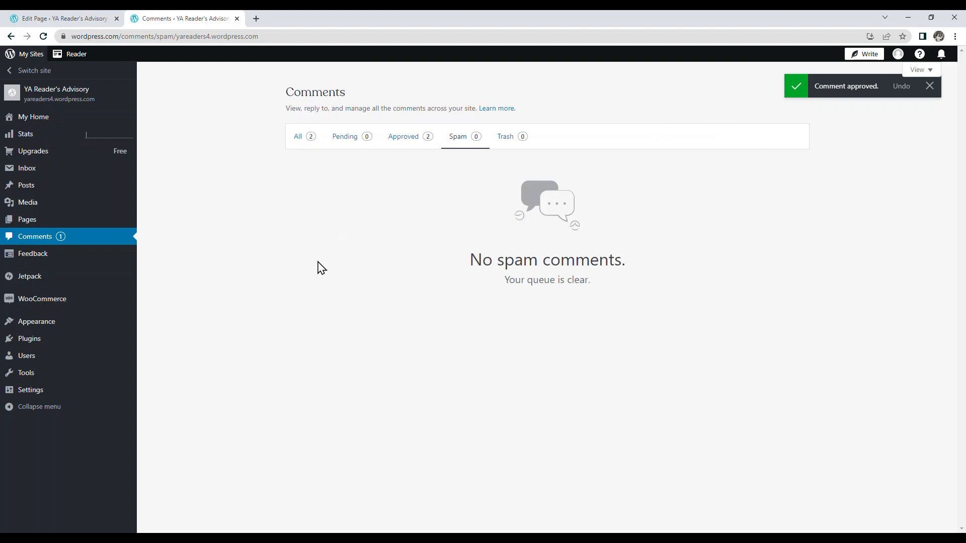
click(301, 147)
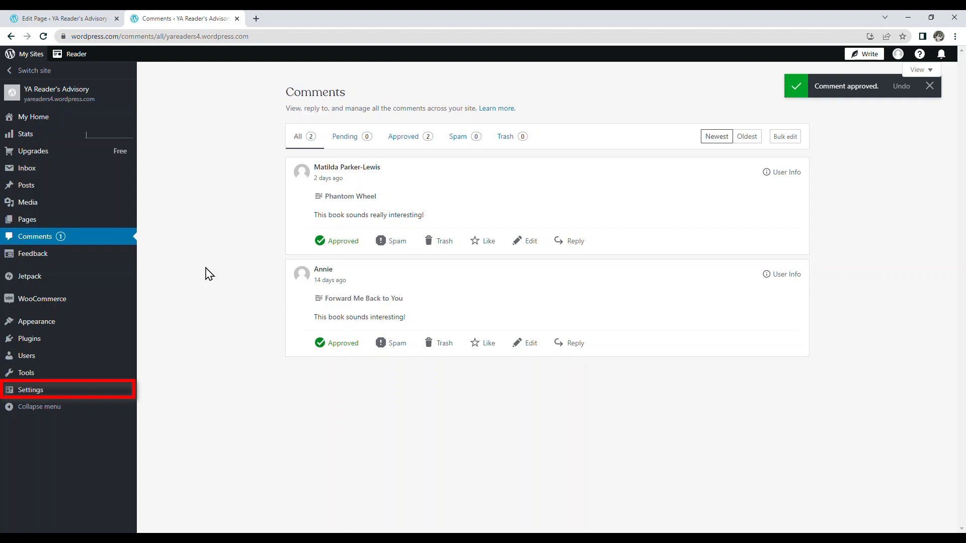
- Open the site's Discussion settings and review the comment, e-mail notification, approval, moderation and disallowed comment options
click(87, 390)
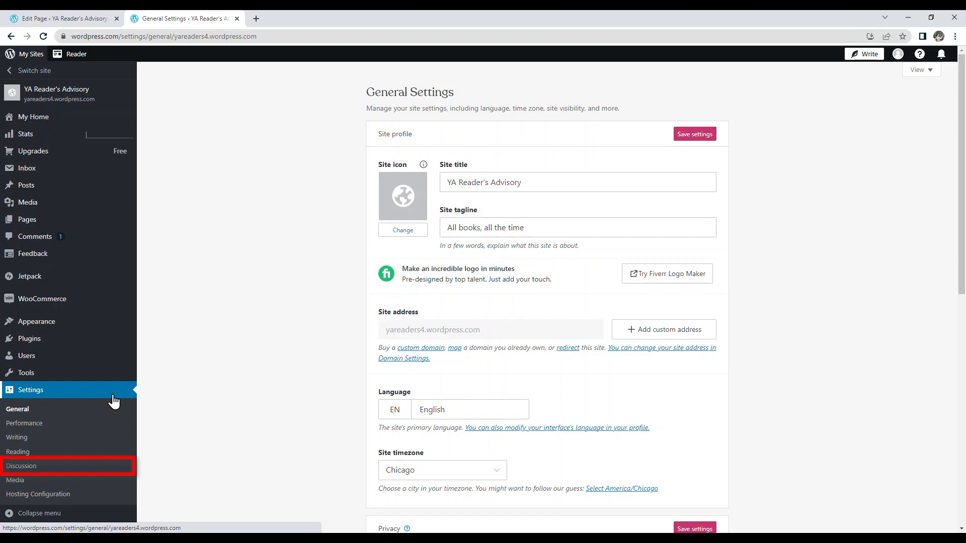
click(50, 469)
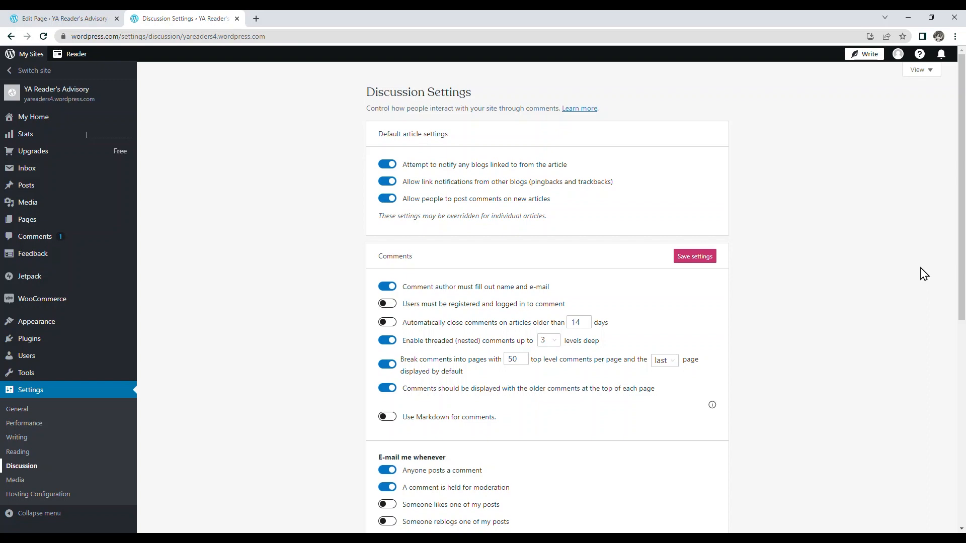
scroll(922, 275, down, 2)
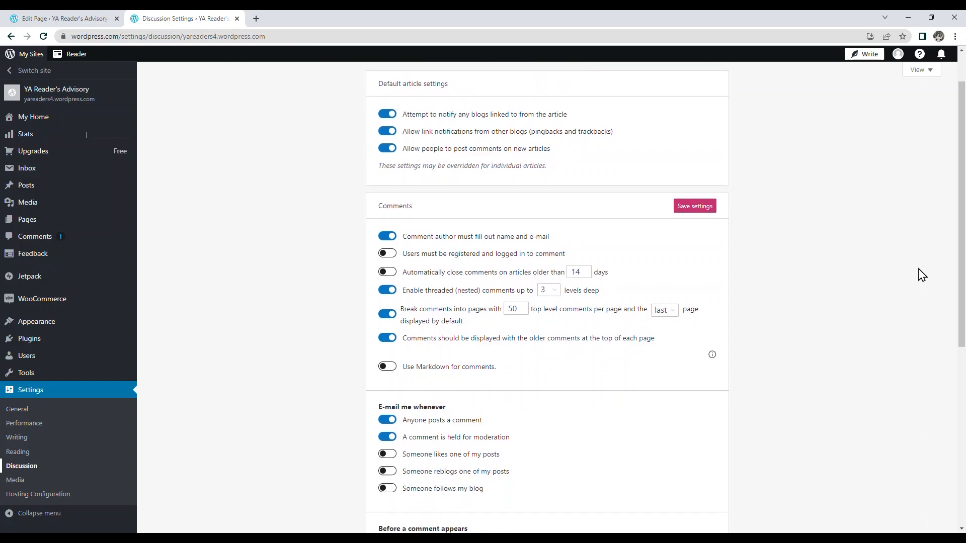
scroll(922, 275, down, 1)
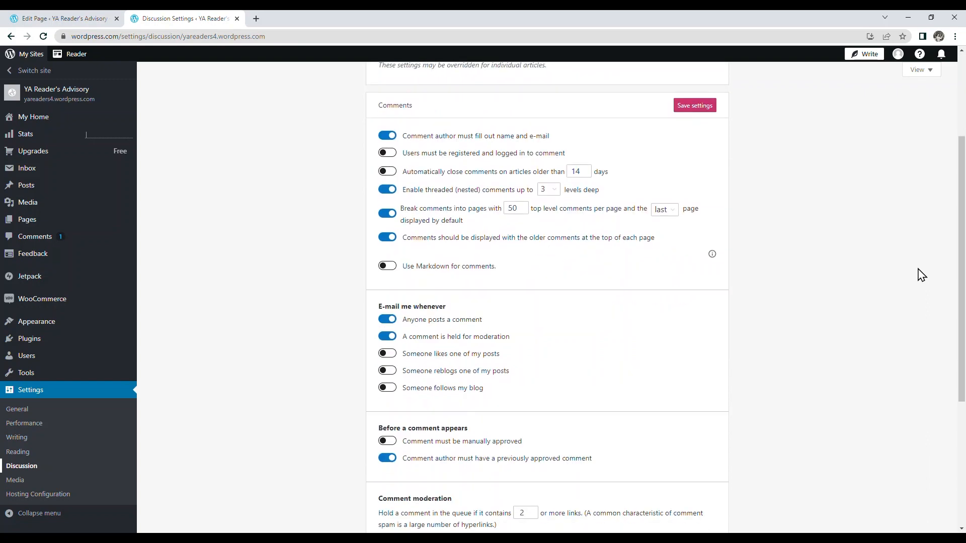
scroll(922, 275, down, 3)
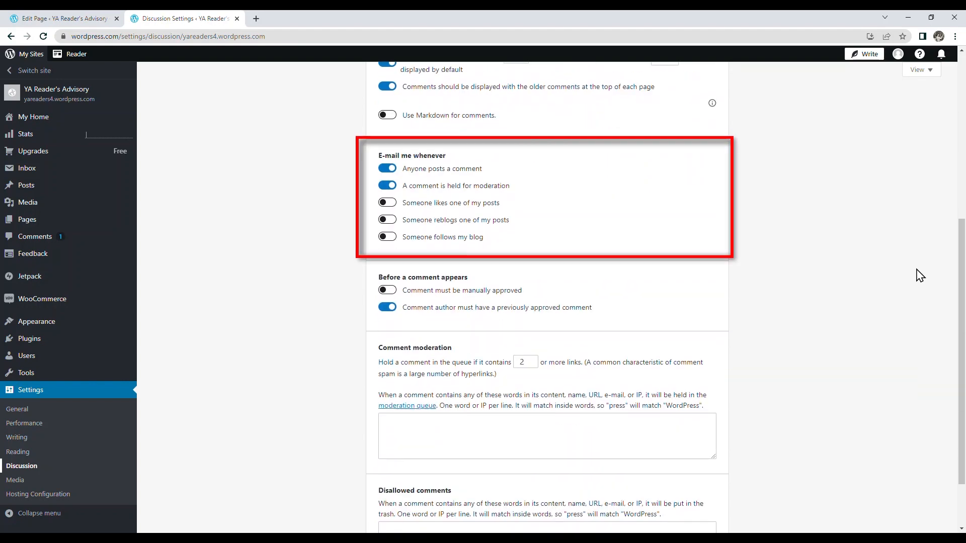
scroll(922, 276, down, 1)
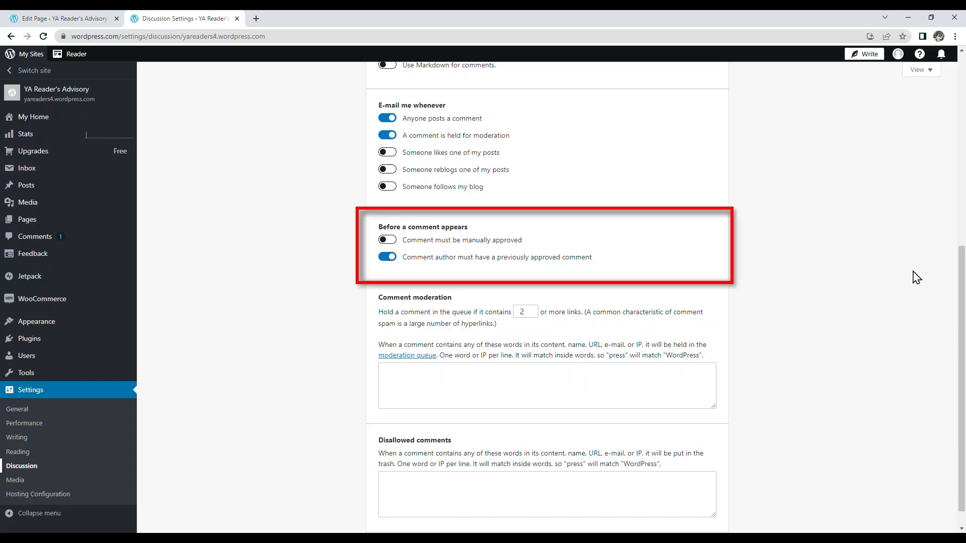
scroll(917, 277, down, 1)
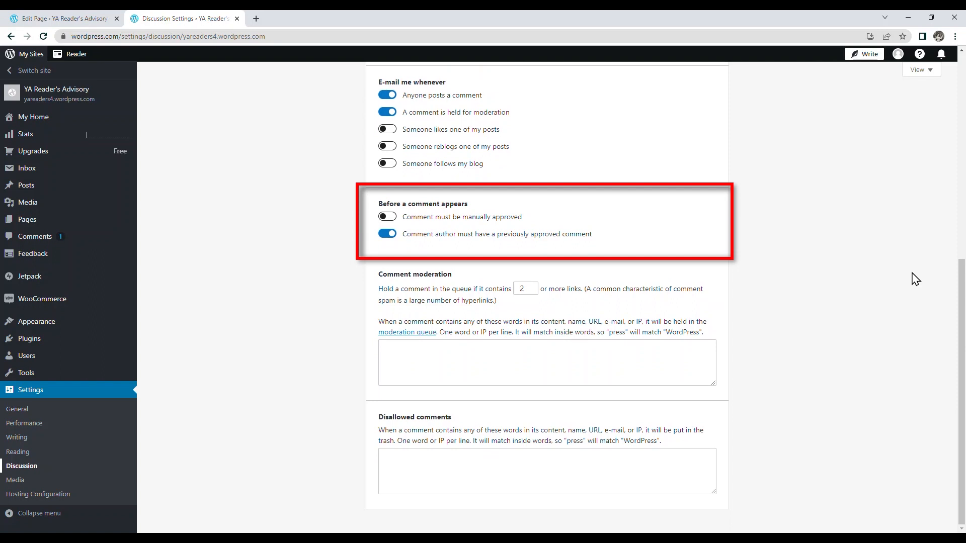